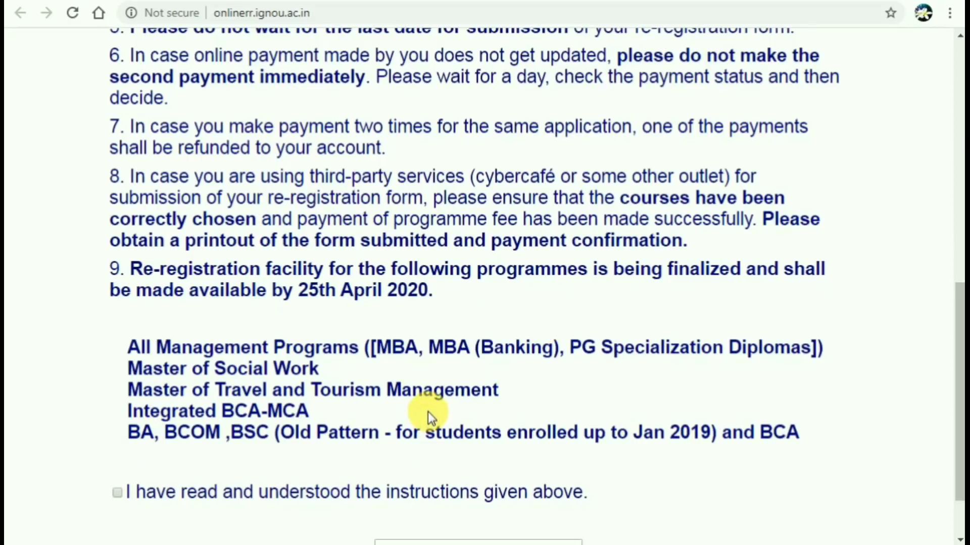
Tick the instructions-read checkbox and proceed for re-registration.
{"action": "scroll", "coordinate": [428, 411], "scroll_direction": "down", "scroll_amount": 2}
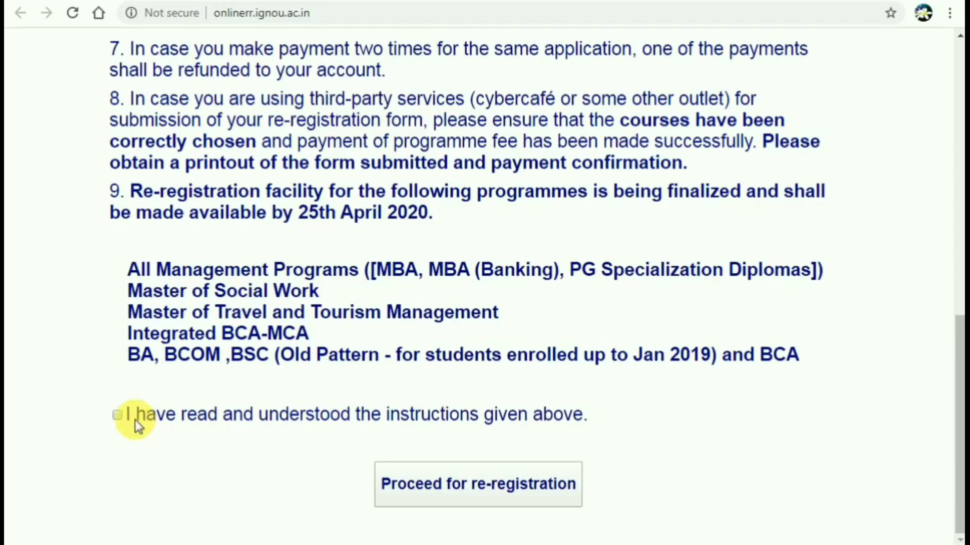
{"action": "left_click", "coordinate": [119, 417]}
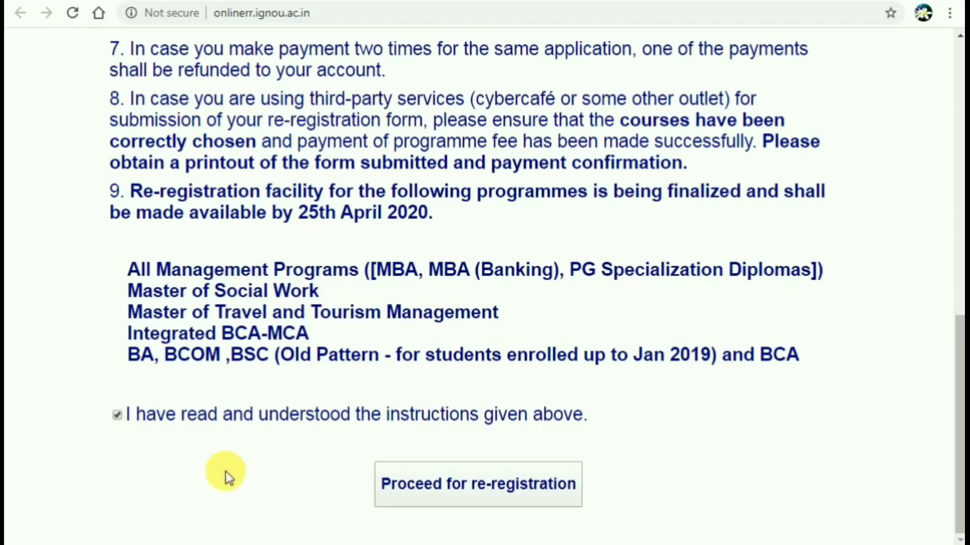
{"action": "left_click", "coordinate": [484, 487]}
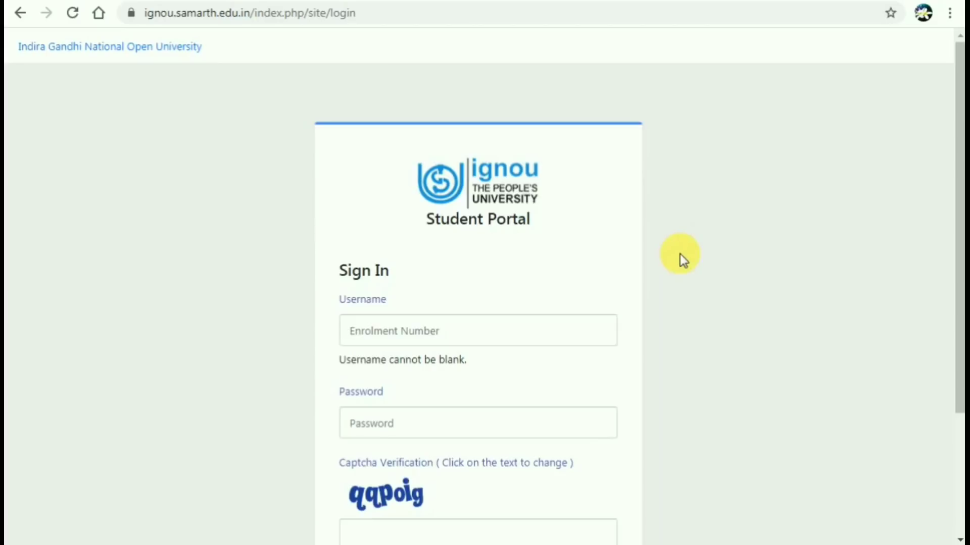
Leave the sign-in fields and choose New Registration to create a student account.
{"action": "left_click", "coordinate": [535, 342]}
{"action": "left_click", "coordinate": [506, 431]}
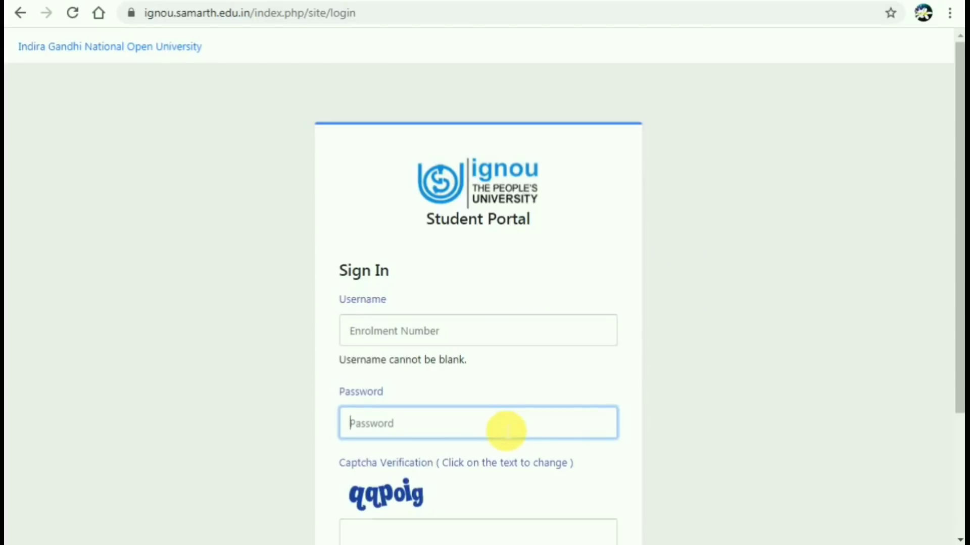
{"action": "left_click", "coordinate": [707, 309]}
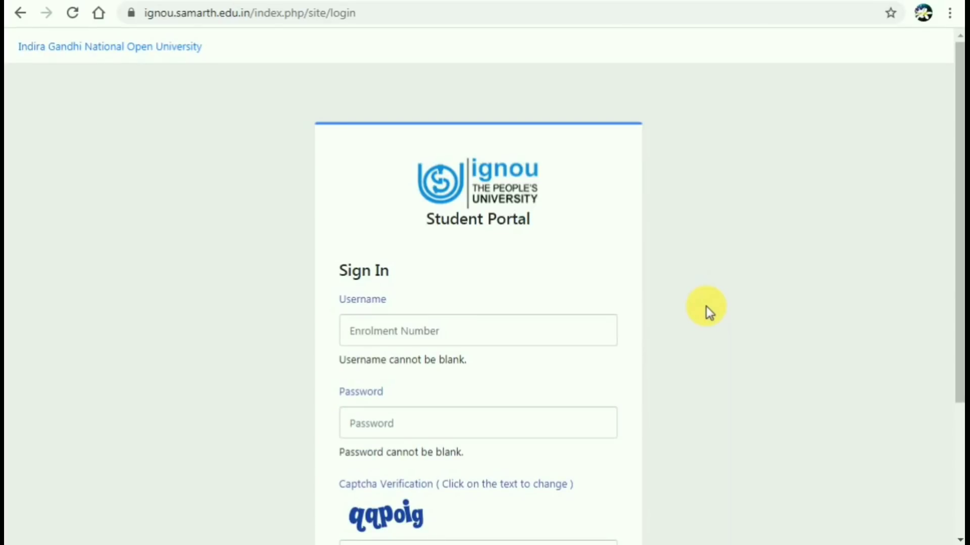
{"action": "scroll", "coordinate": [706, 307], "scroll_direction": "down", "scroll_amount": 3}
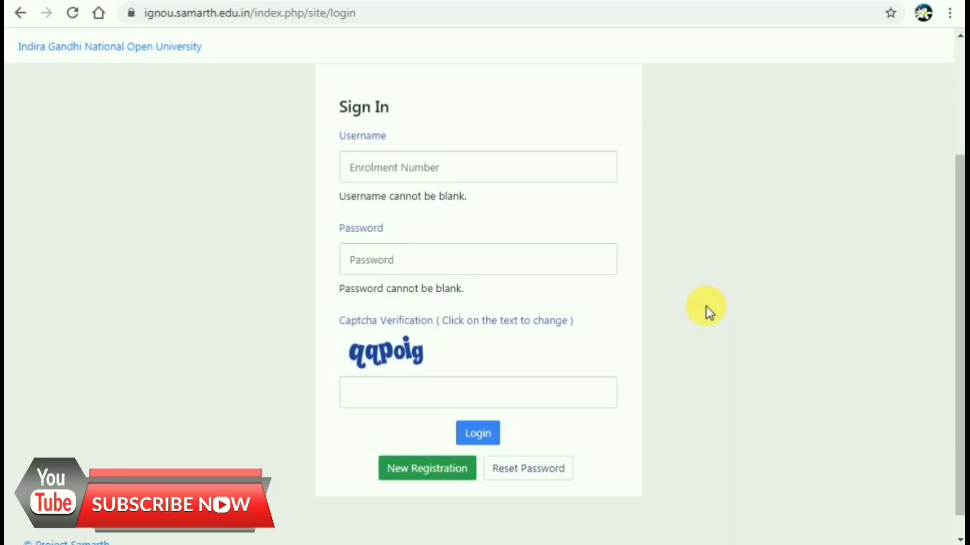
{"action": "left_click", "coordinate": [427, 470]}
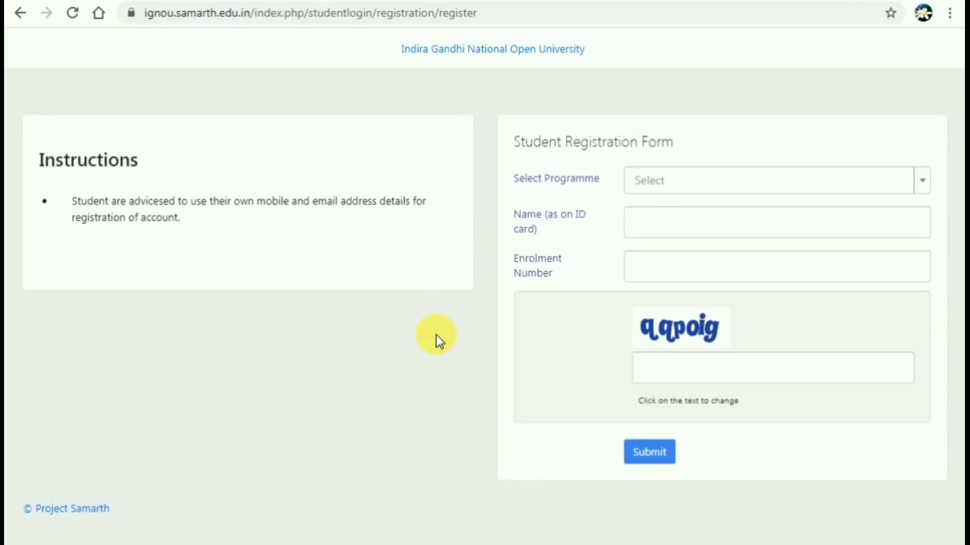
Pick BAG : BACHELOR OF ARTS (ODL) from the Select Programme list.
{"action": "left_click", "coordinate": [677, 183]}
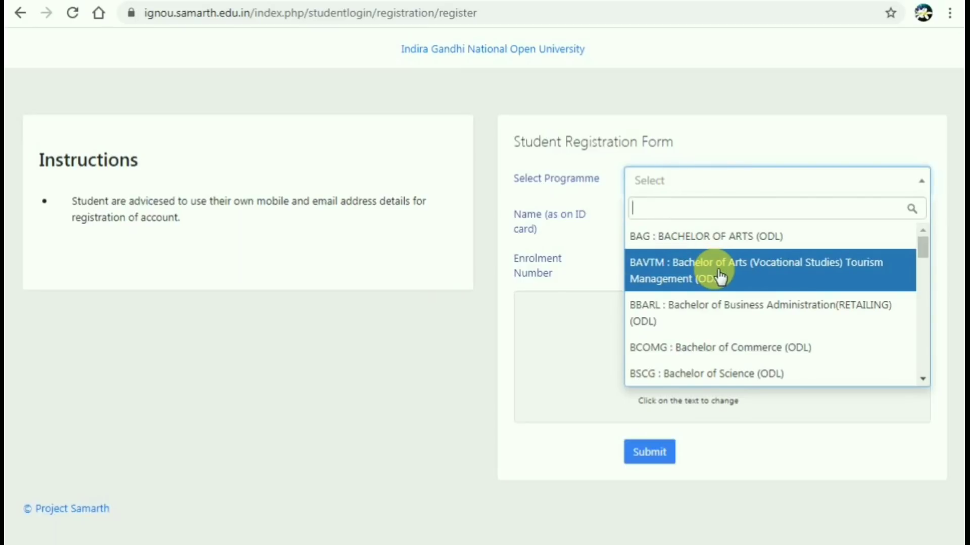
{"action": "scroll", "coordinate": [857, 292], "scroll_direction": "down", "scroll_amount": 2}
{"action": "scroll", "coordinate": [857, 292], "scroll_direction": "down", "scroll_amount": 2}
{"action": "scroll", "coordinate": [857, 292], "scroll_direction": "down", "scroll_amount": 2}
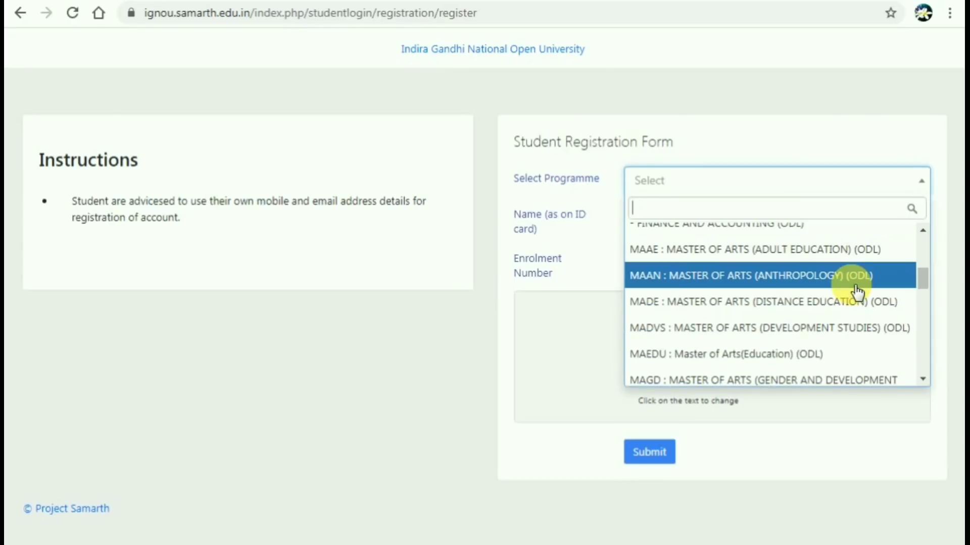
{"action": "scroll", "coordinate": [857, 292], "scroll_direction": "down", "scroll_amount": 6}
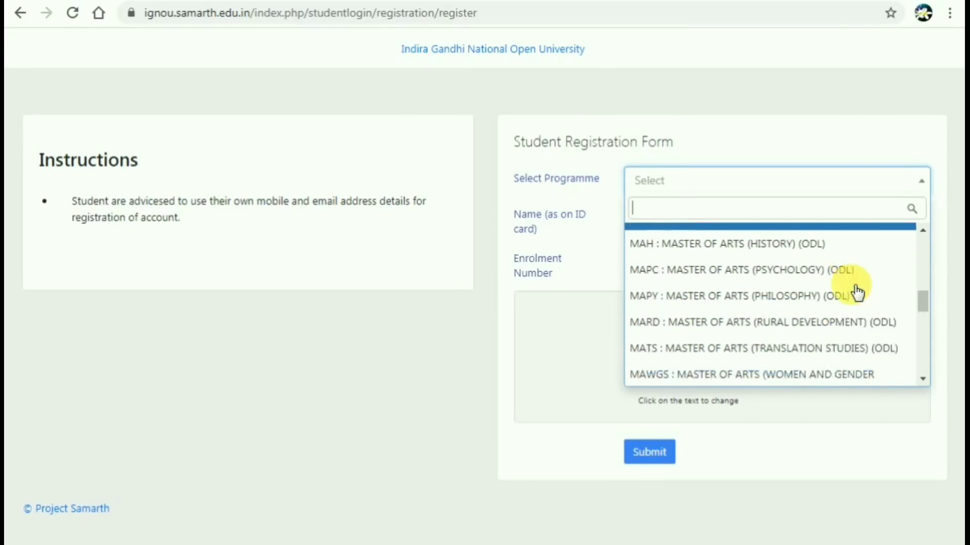
{"action": "scroll", "coordinate": [857, 292], "scroll_direction": "down", "scroll_amount": 2}
{"action": "scroll", "coordinate": [857, 291], "scroll_direction": "up", "scroll_amount": 15}
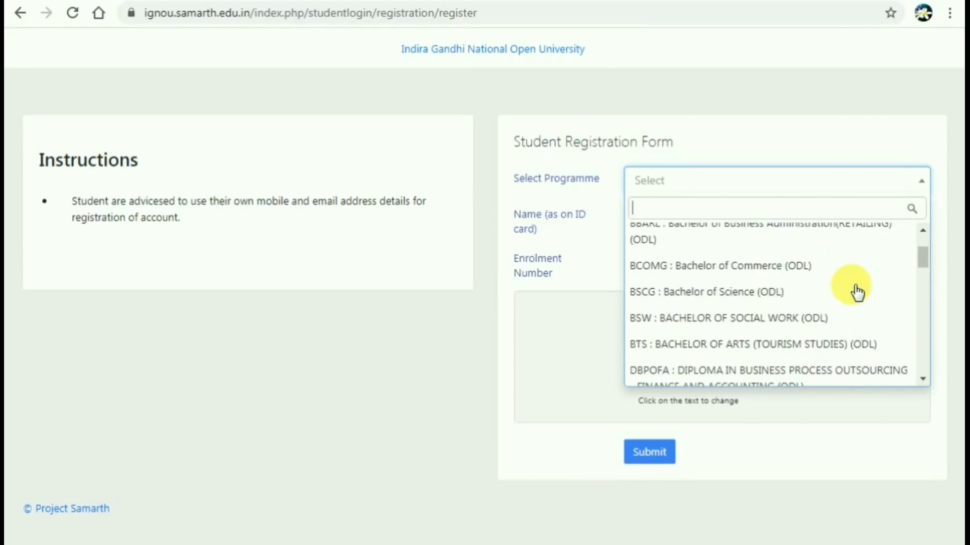
{"action": "scroll", "coordinate": [853, 288], "scroll_direction": "up", "scroll_amount": 2}
{"action": "left_click", "coordinate": [805, 229]}
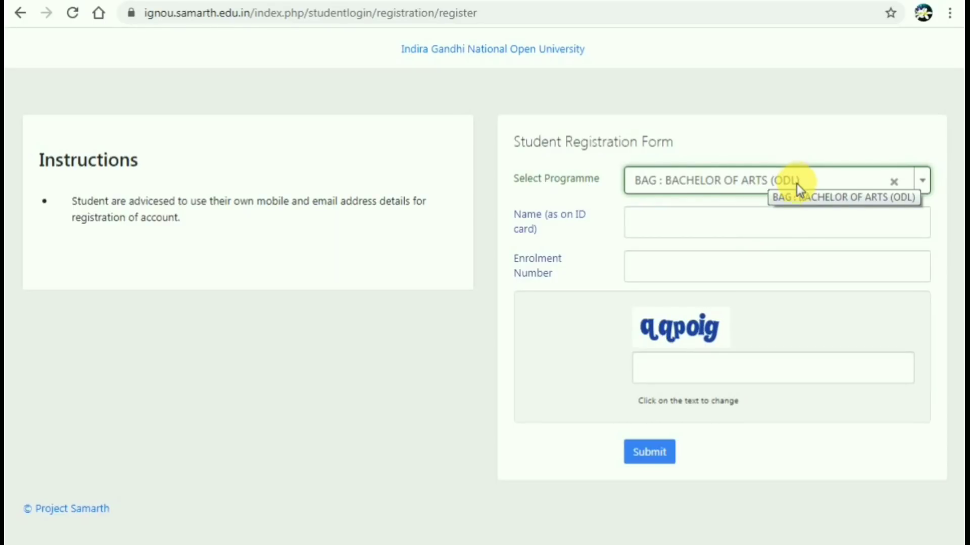
{"action": "left_click", "coordinate": [768, 227]}
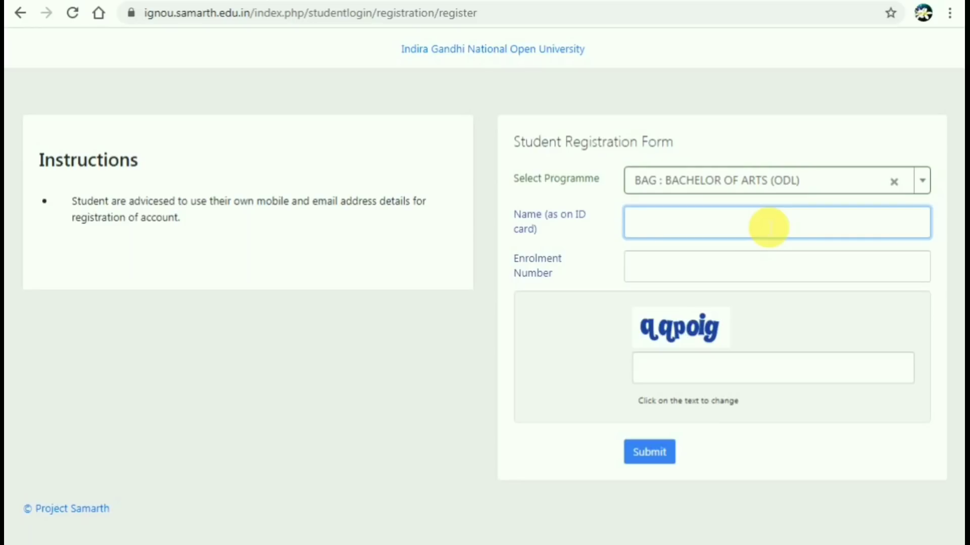
Enter the student's name as on ID card and submit the registration form.
{"action": "type", "text": "TAKD"}
{"action": "left_click", "coordinate": [762, 268]}
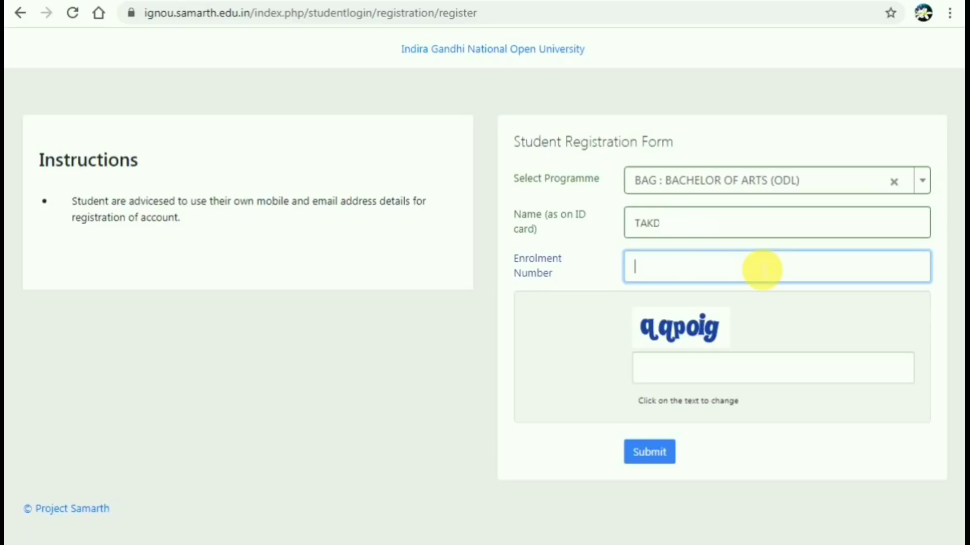
{"action": "left_click", "coordinate": [657, 455]}
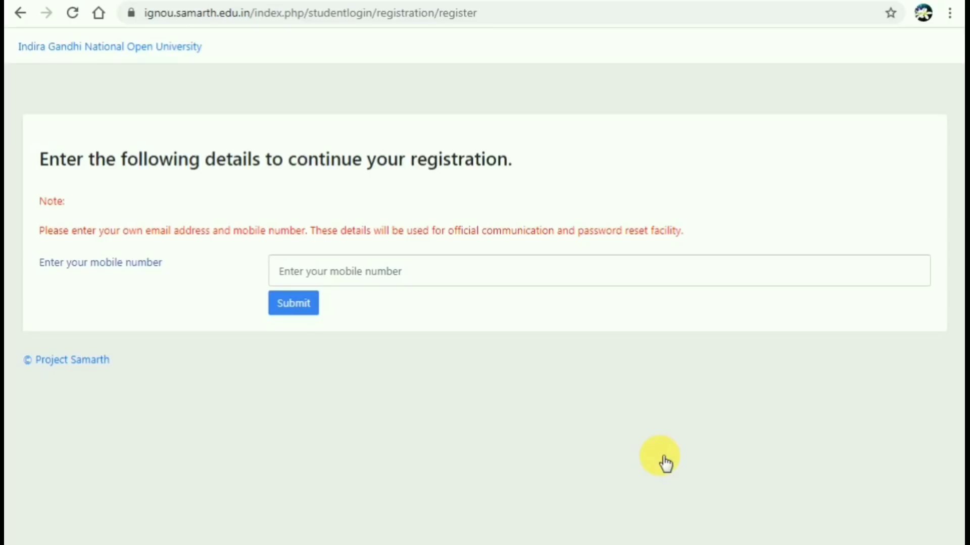
Submit the mobile number to receive the account OTP.
{"action": "left_click", "coordinate": [303, 305]}
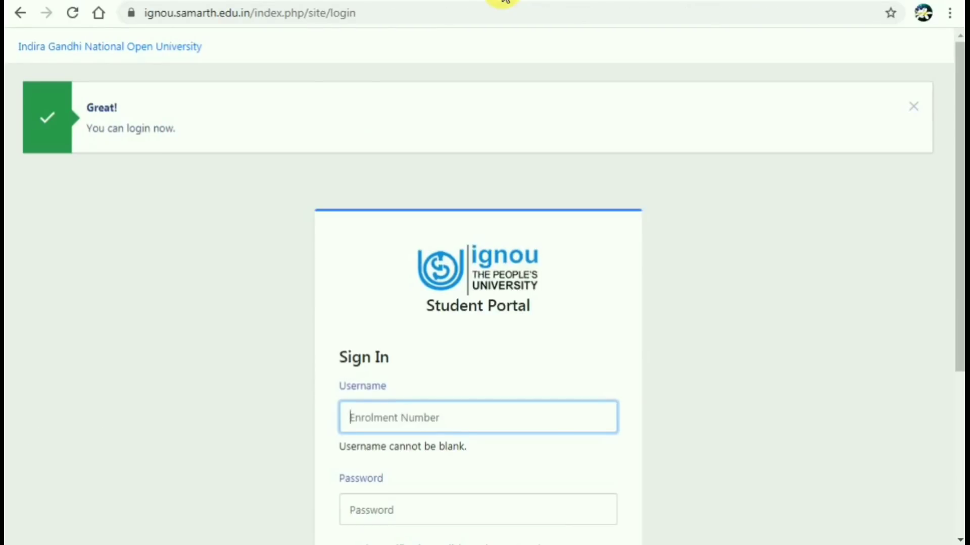
Scroll down the Sign In page to the enrolment number and password fields.
{"action": "scroll", "coordinate": [207, 234], "scroll_direction": "down", "scroll_amount": 3}
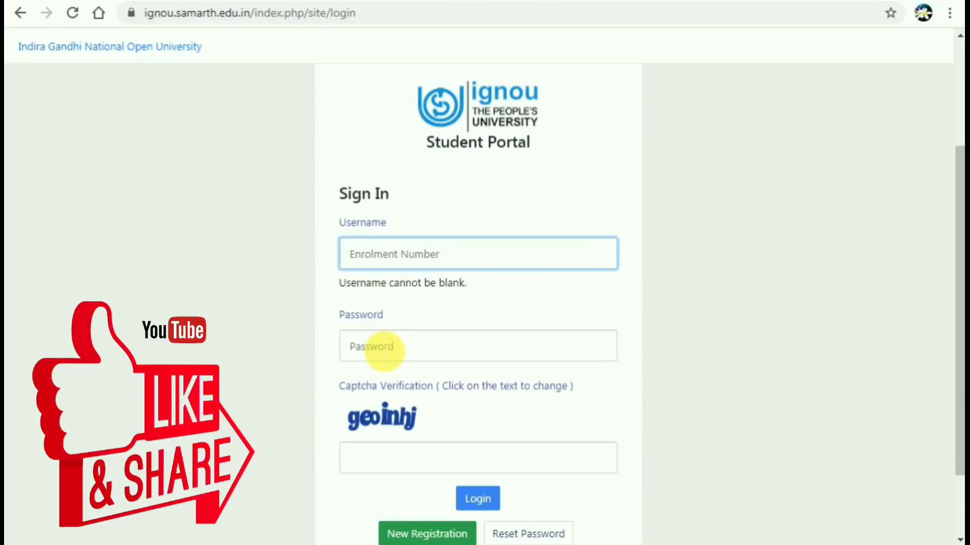
{"action": "scroll", "coordinate": [384, 351], "scroll_direction": "down", "scroll_amount": 2}
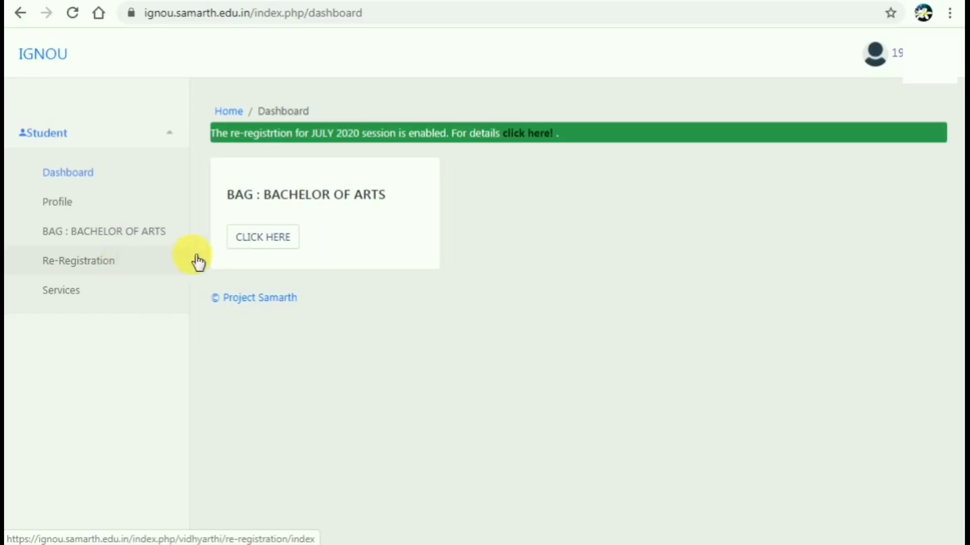
Open the BAG programme's My Courses and go to course selection for 2020-JULY.
{"action": "left_click", "coordinate": [255, 246]}
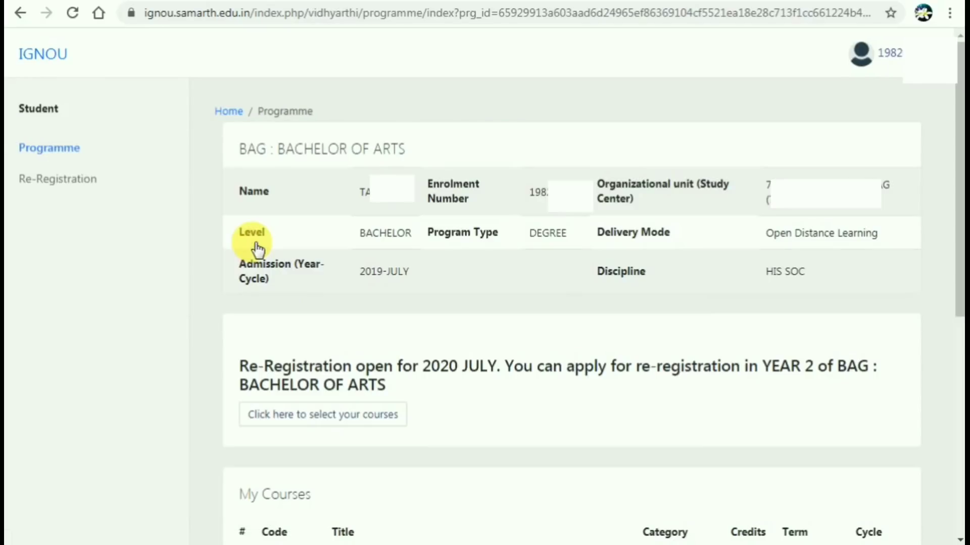
{"action": "scroll", "coordinate": [386, 342], "scroll_direction": "down", "scroll_amount": 8}
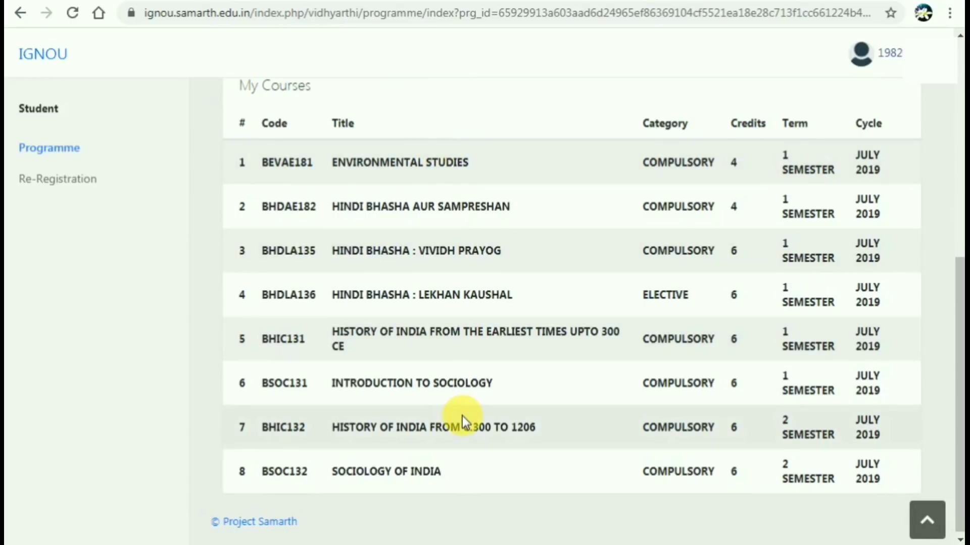
{"action": "scroll", "coordinate": [462, 416], "scroll_direction": "up", "scroll_amount": 6}
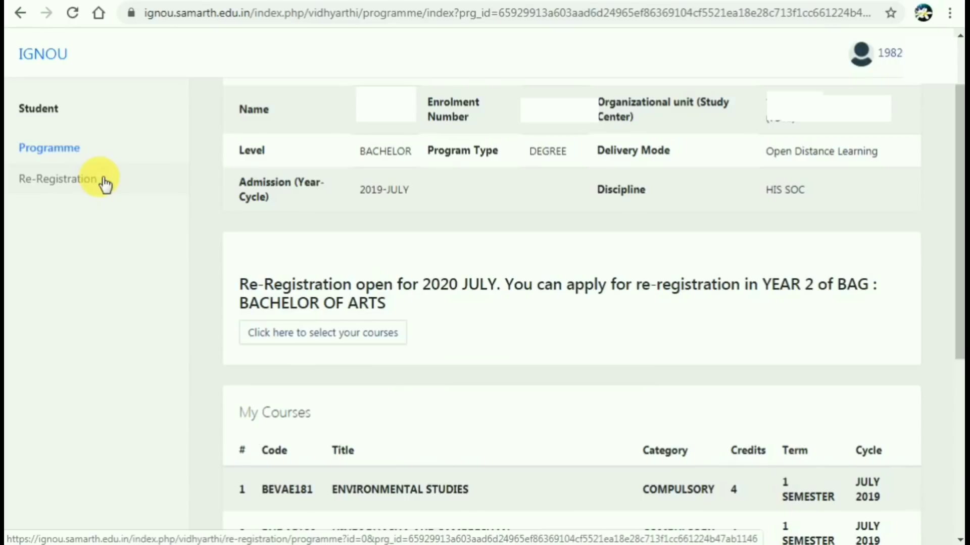
{"action": "left_click", "coordinate": [312, 335]}
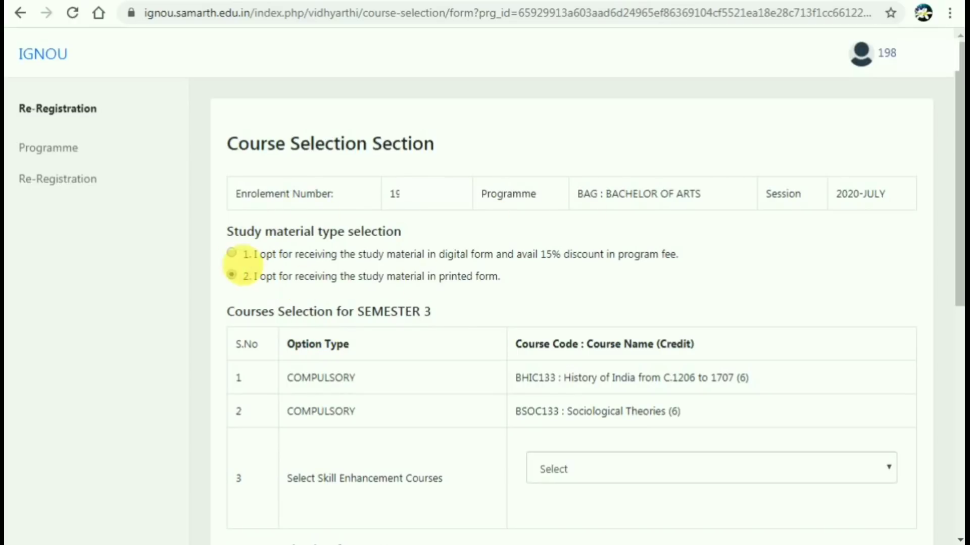
Choose digital study material for the 15% programme fee discount.
{"action": "left_click", "coordinate": [232, 253]}
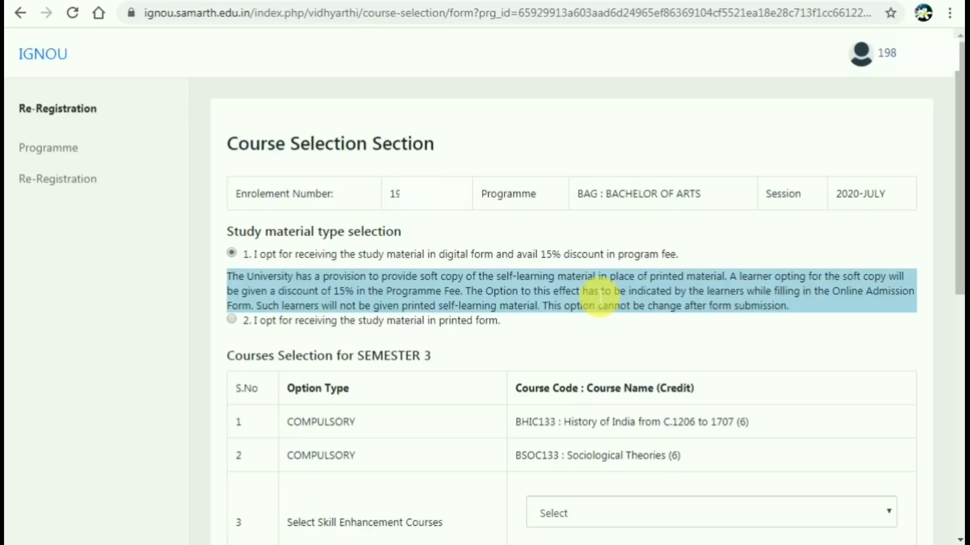
{"action": "scroll", "coordinate": [600, 303], "scroll_direction": "down", "scroll_amount": 3}
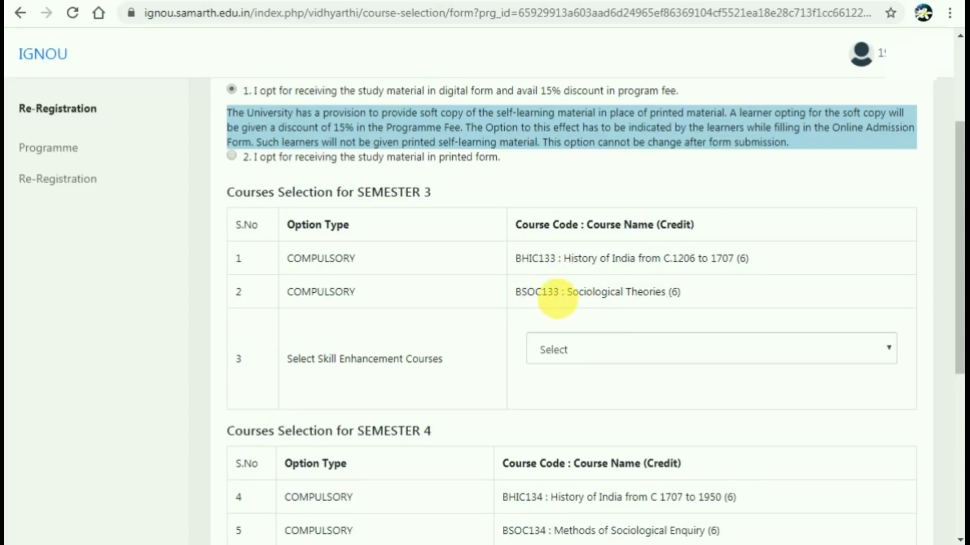
Select BHDS183 as the semester 3 skill enhancement course.
{"action": "left_click", "coordinate": [623, 353]}
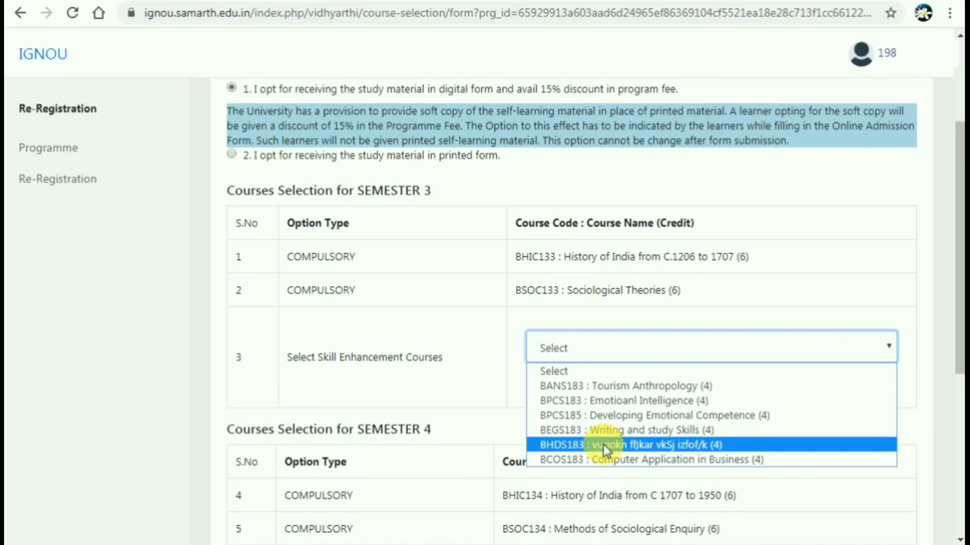
{"action": "left_click", "coordinate": [603, 445]}
{"action": "left_click", "coordinate": [610, 399]}
{"action": "scroll", "coordinate": [610, 399], "scroll_direction": "down", "scroll_amount": 5}
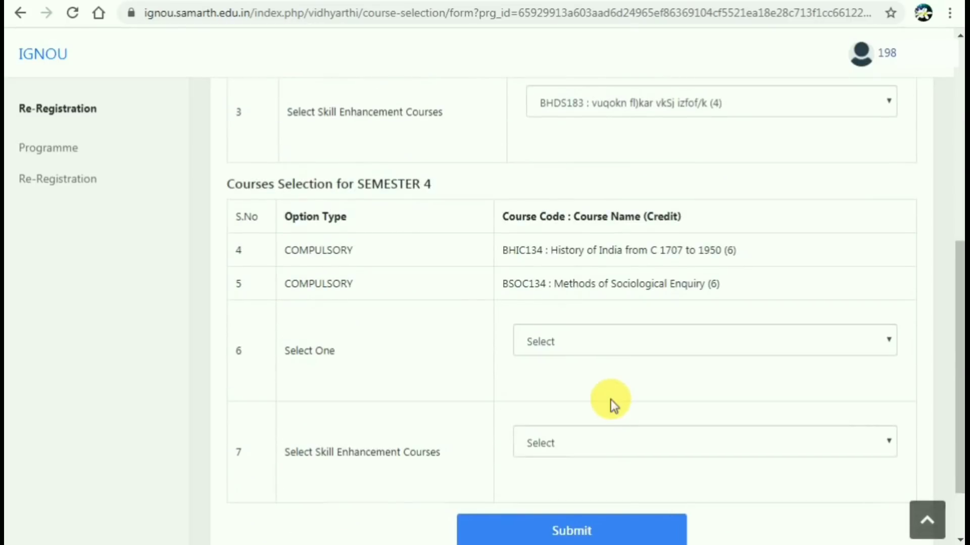
Choose BHDLA138 and BHDS184 for semester 4 and submit the course selection.
{"action": "left_click", "coordinate": [617, 350]}
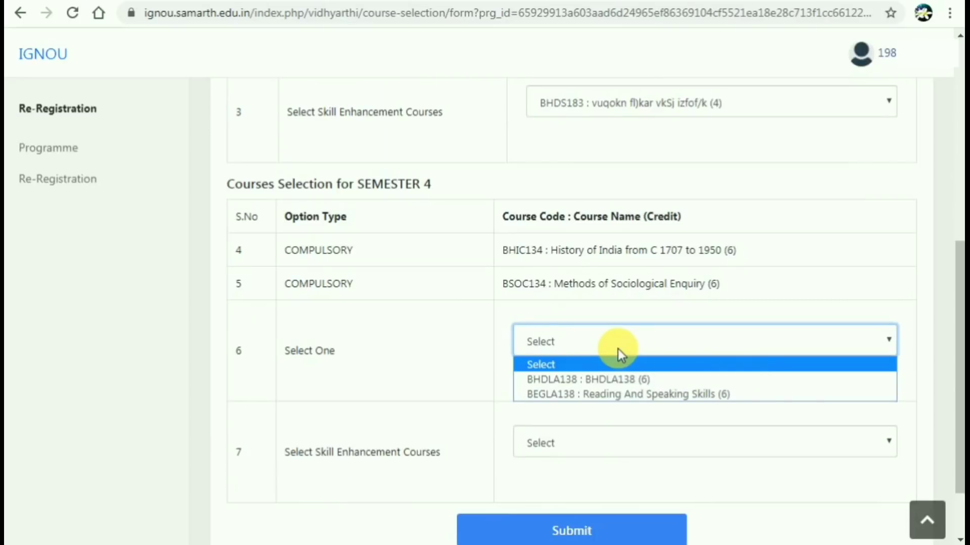
{"action": "left_click", "coordinate": [620, 383]}
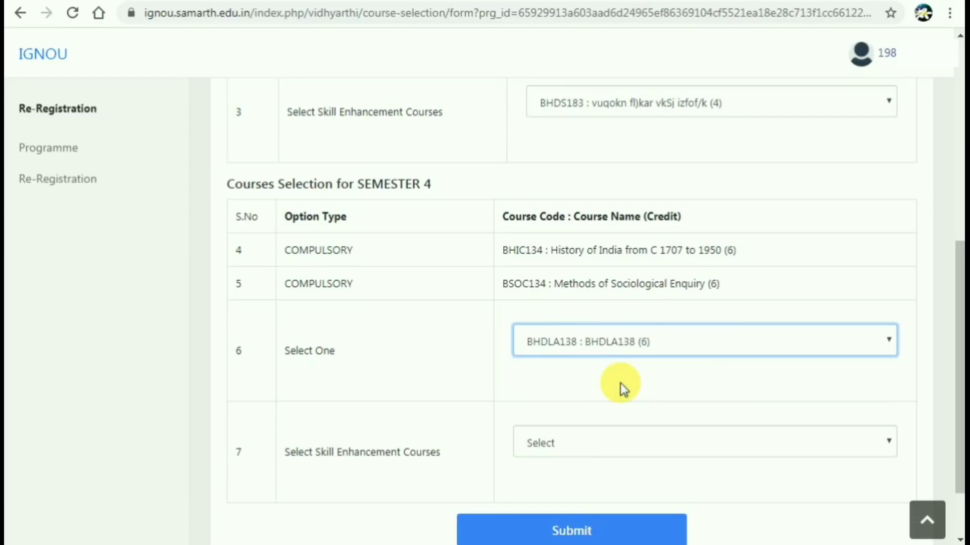
{"action": "left_click", "coordinate": [608, 444]}
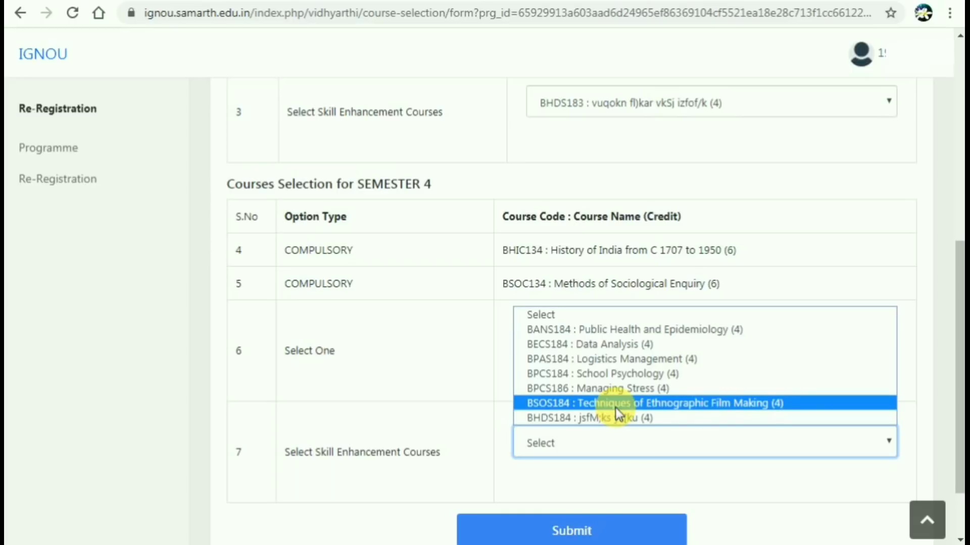
{"action": "left_click", "coordinate": [617, 421]}
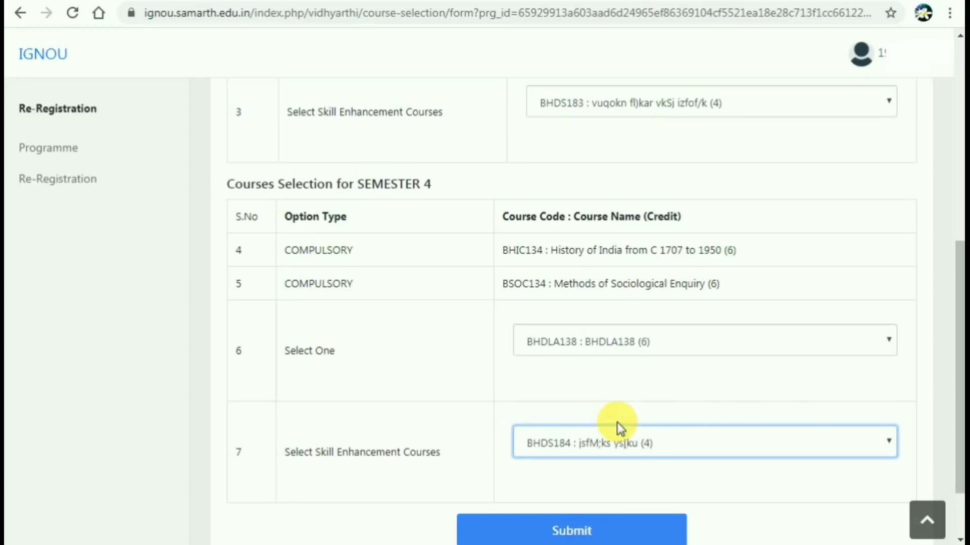
{"action": "left_click", "coordinate": [395, 496]}
{"action": "scroll", "coordinate": [397, 500], "scroll_direction": "down", "scroll_amount": 2}
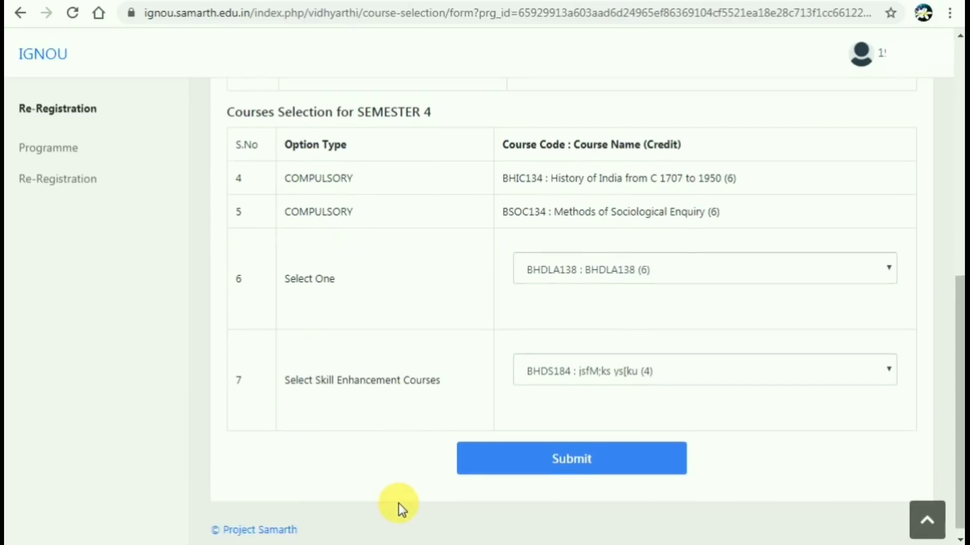
{"action": "left_click", "coordinate": [541, 450]}
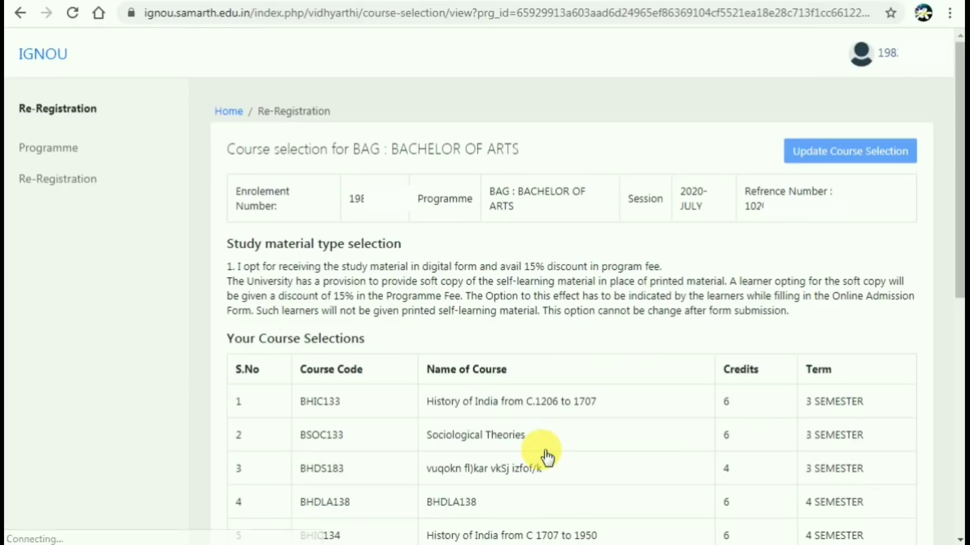
Briefly reopen the course form, return to the summary, and view the 2295.00 fee total.
{"action": "scroll", "coordinate": [547, 458], "scroll_direction": "down", "scroll_amount": 6}
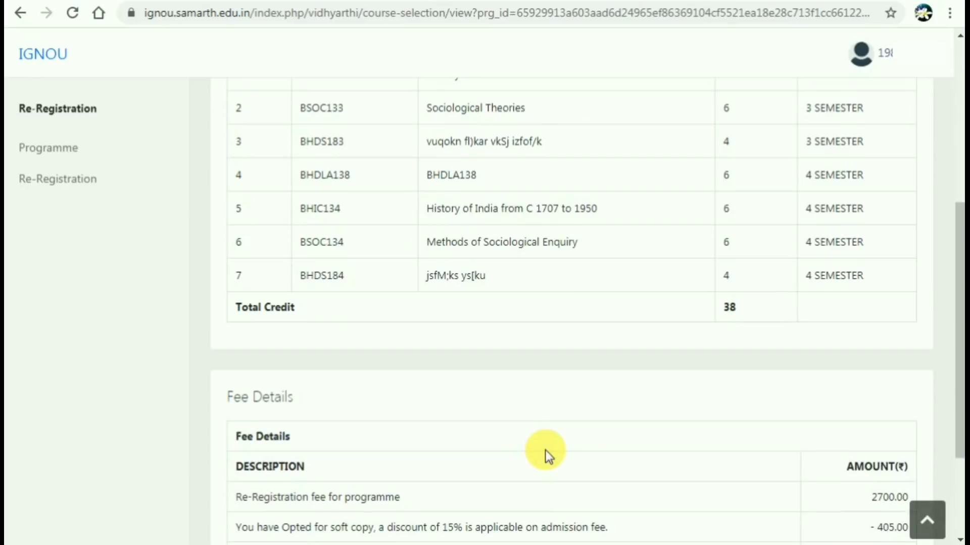
{"action": "scroll", "coordinate": [545, 450], "scroll_direction": "up", "scroll_amount": 6}
{"action": "left_click", "coordinate": [834, 159]}
{"action": "scroll", "coordinate": [790, 304], "scroll_direction": "down", "scroll_amount": 6}
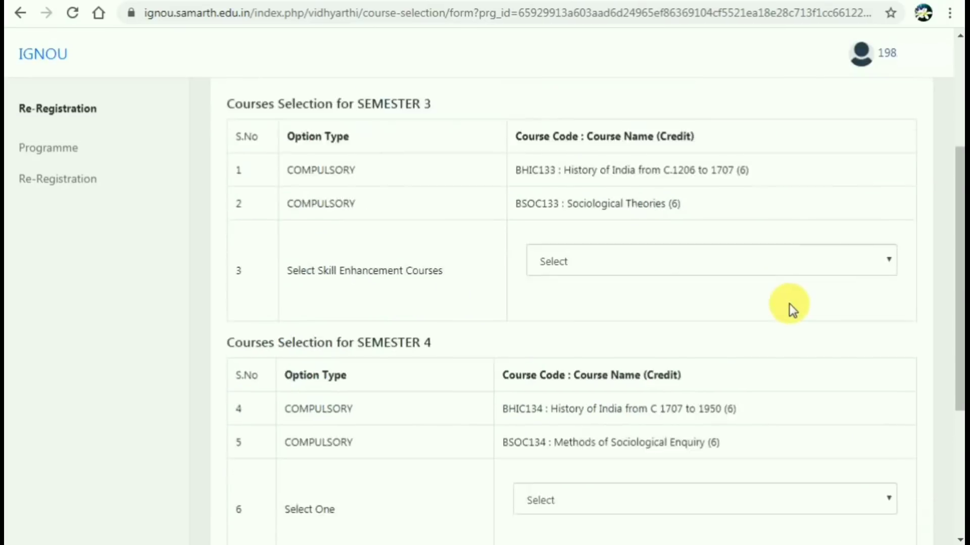
{"action": "left_click", "coordinate": [667, 142]}
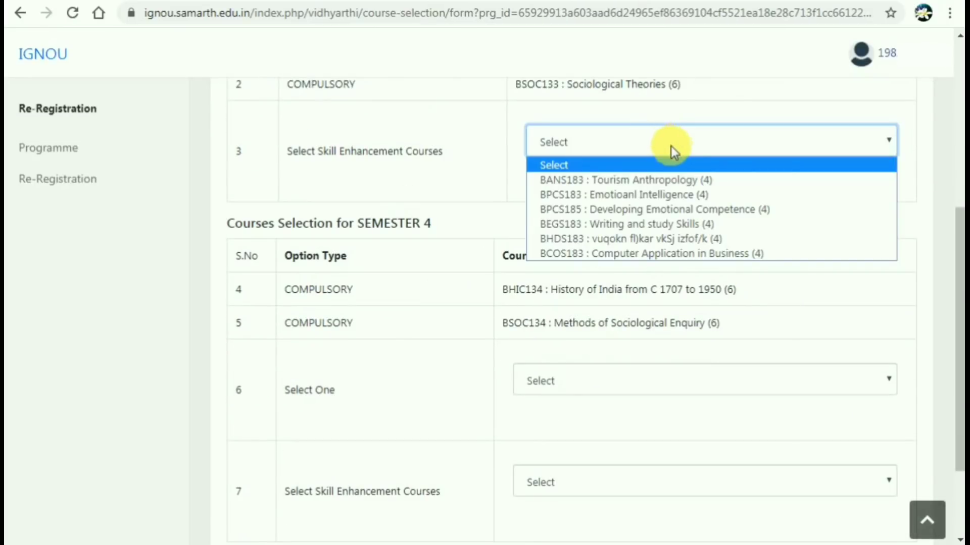
{"action": "left_click", "coordinate": [673, 242]}
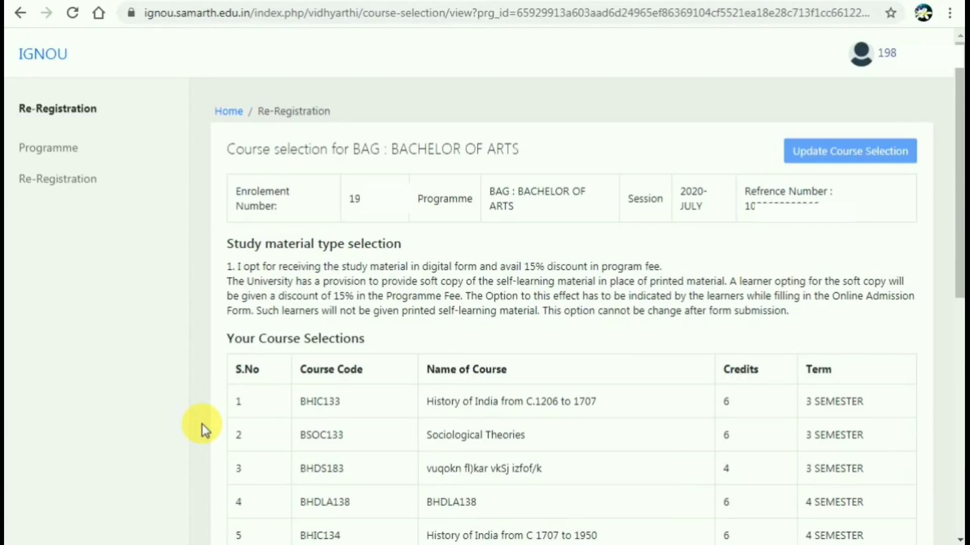
{"action": "scroll", "coordinate": [202, 425], "scroll_direction": "down", "scroll_amount": 10}
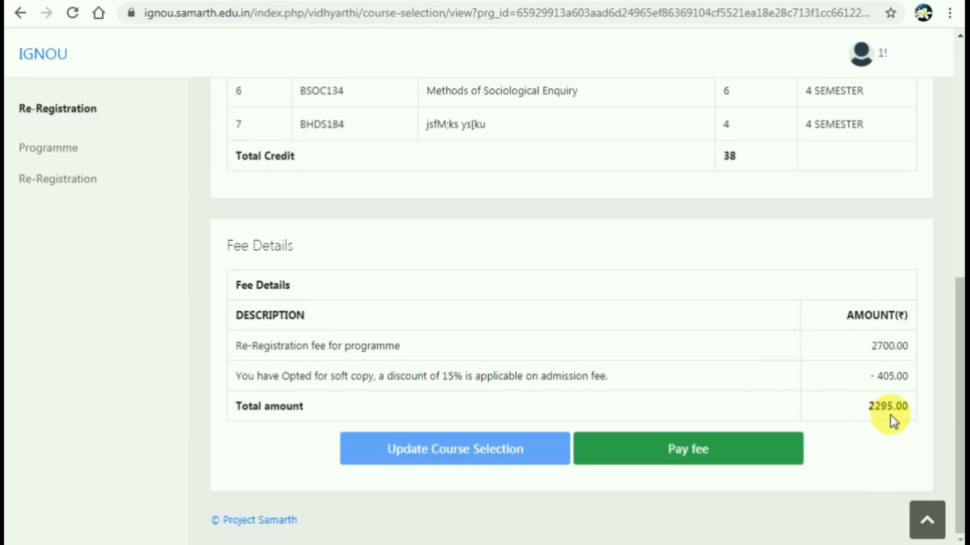
Go to PayU for the ₹2295 re-registration fee and choose Cards (Credit/Debit) as the payment method.
{"action": "left_click", "coordinate": [690, 462]}
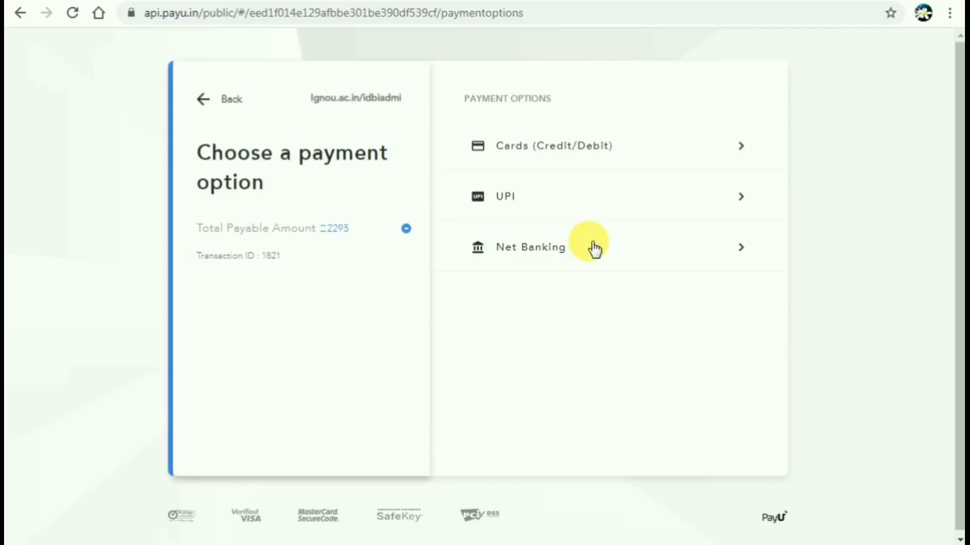
{"action": "left_click", "coordinate": [599, 152]}
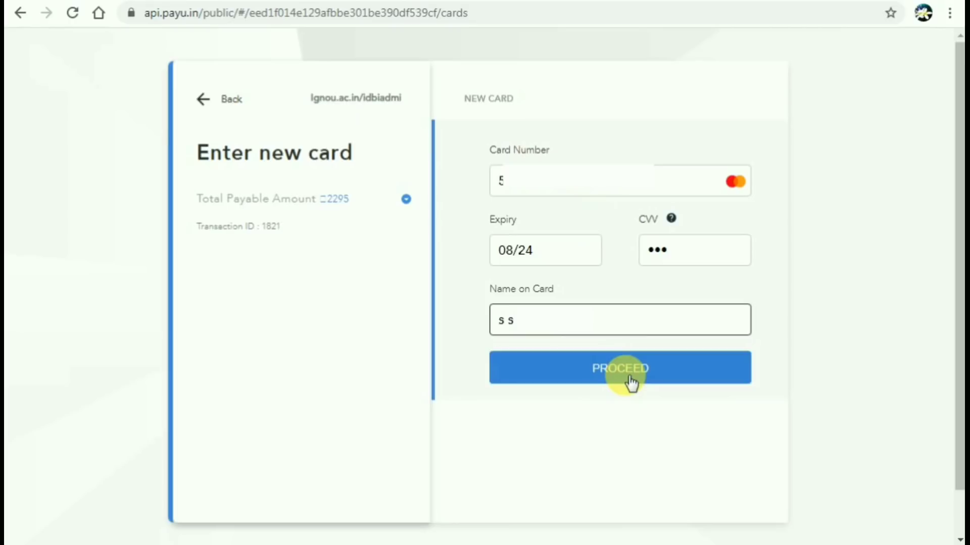
Proceed with the entered card, then authorise the ₹2,295.00 payment with the OTP on SBI Card's SecureCode page.
{"action": "left_click", "coordinate": [630, 378]}
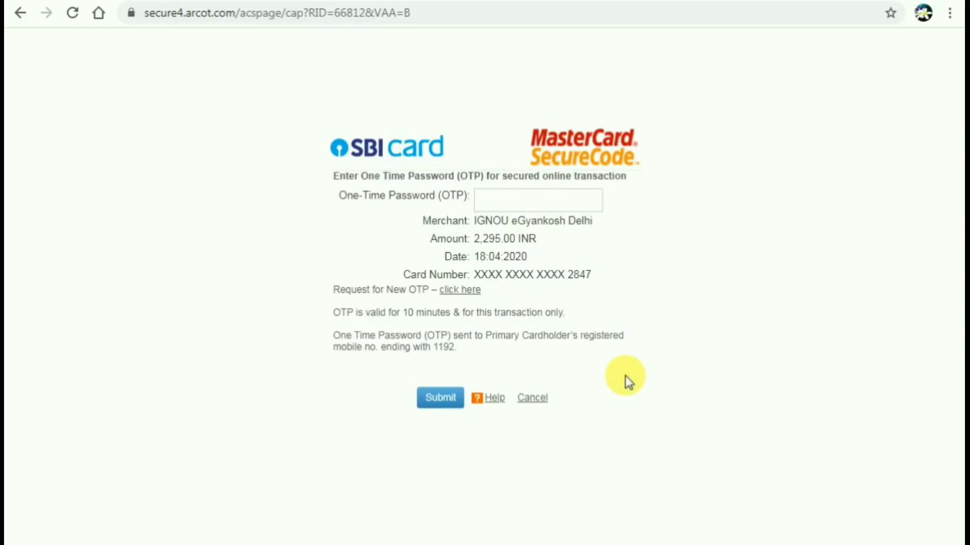
{"action": "key", "text": "ctrl+v"}
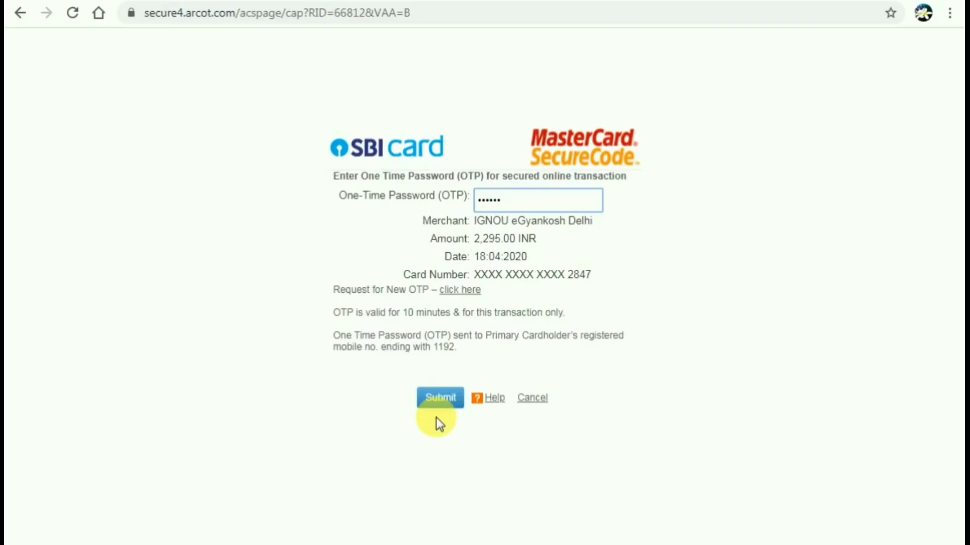
{"action": "left_click", "coordinate": [441, 398]}
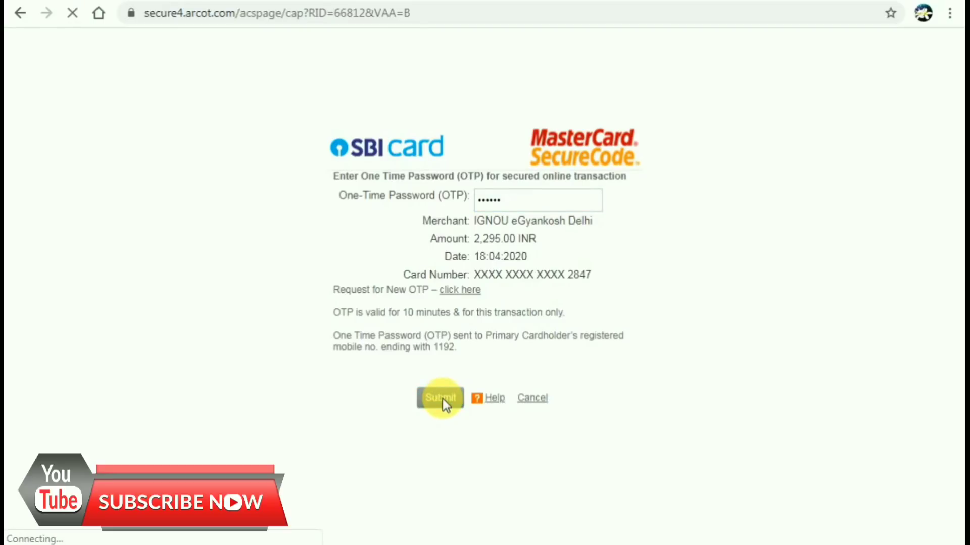